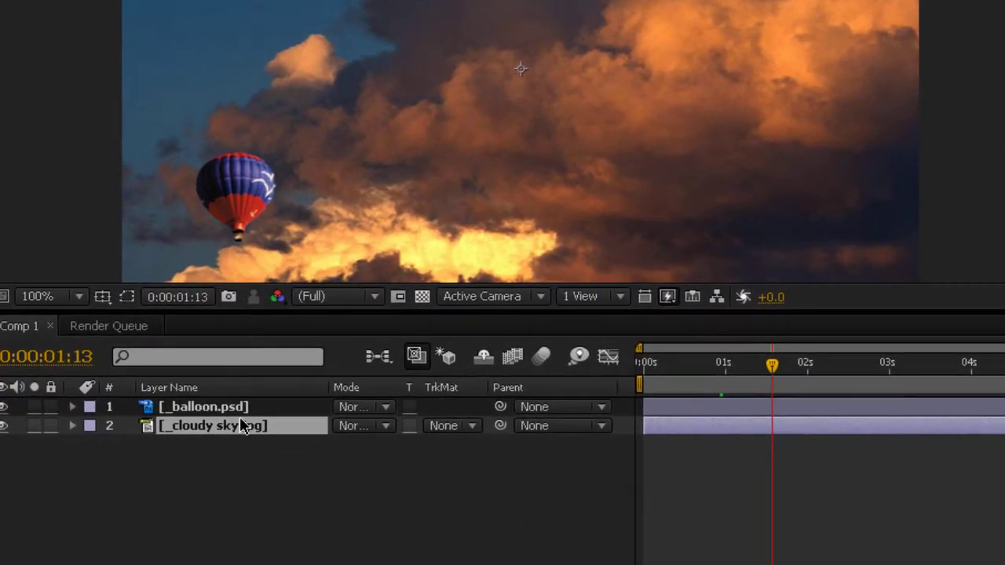
- Reorder the balloon and cloudy sky layers in the Timeline and shift the sky image right
click(232, 407)
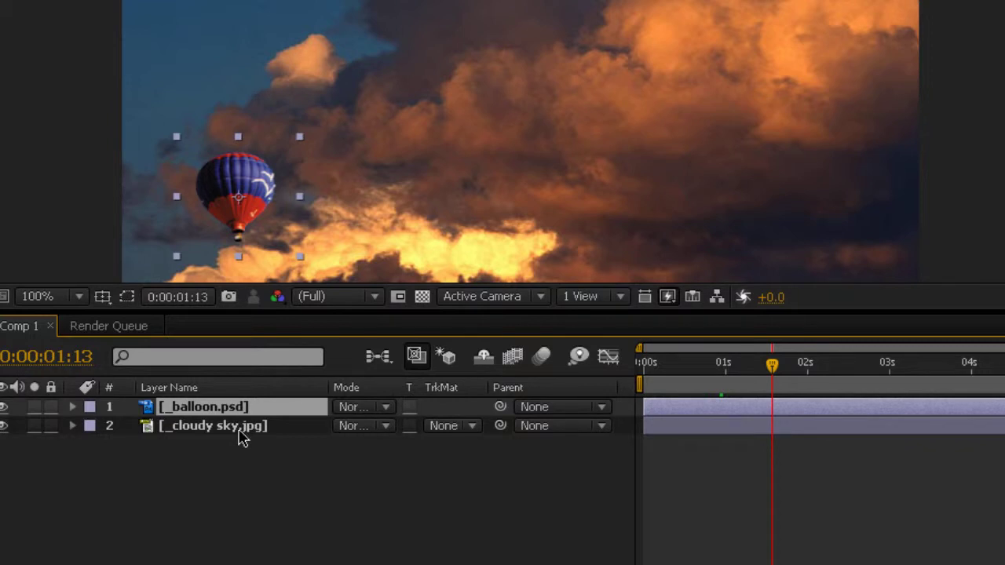
click(240, 431)
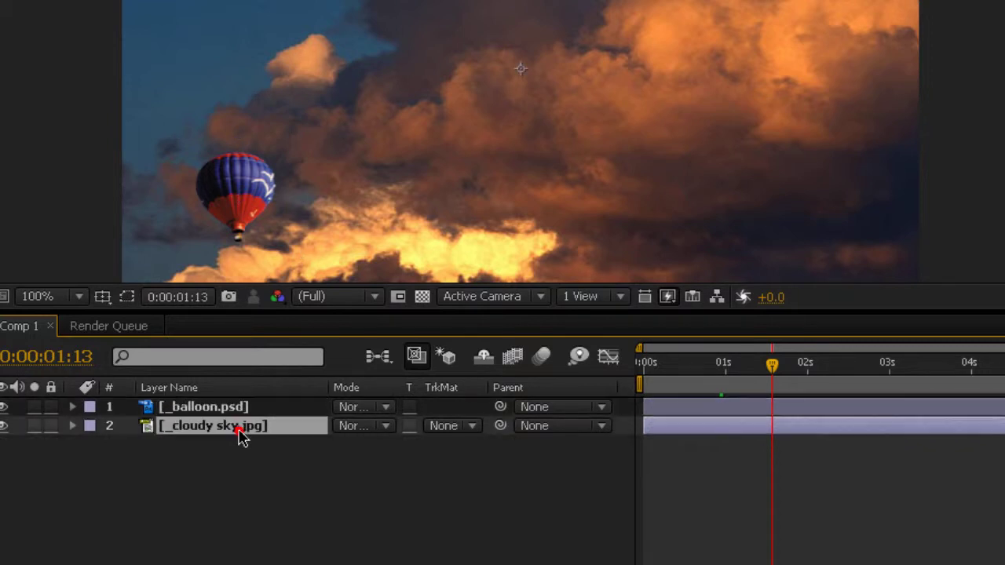
click(208, 409)
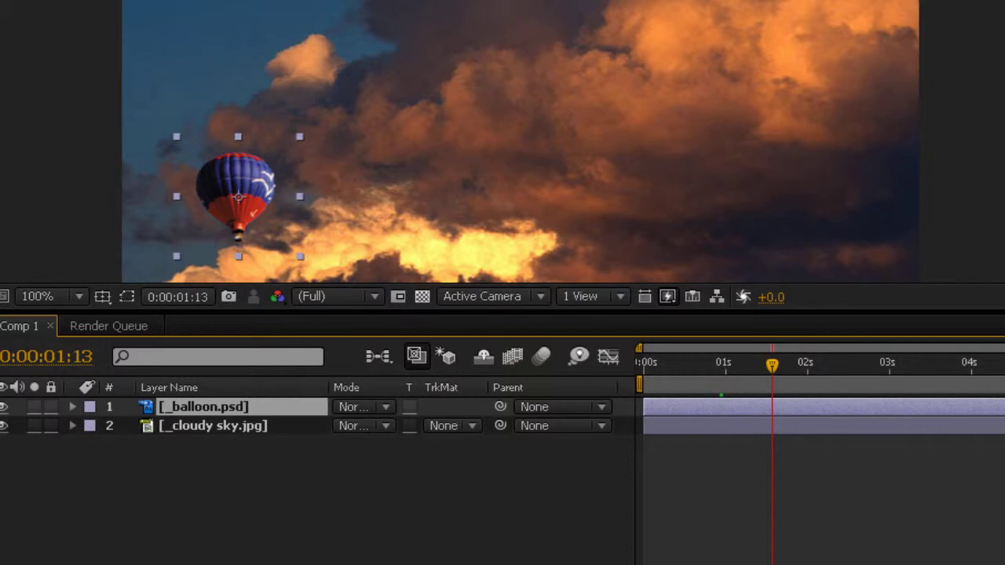
drag(217, 410, 225, 463)
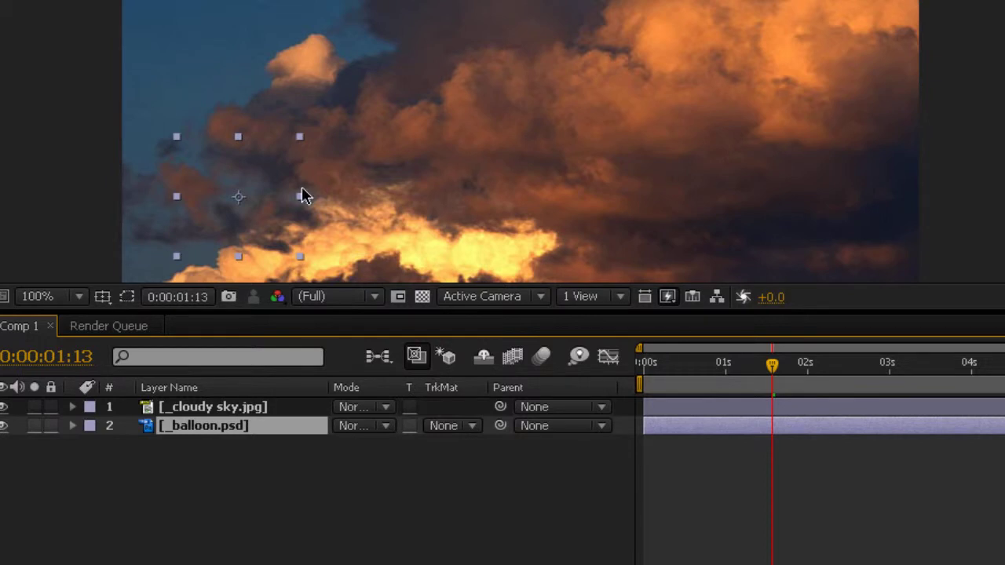
drag(305, 196, 678, 165)
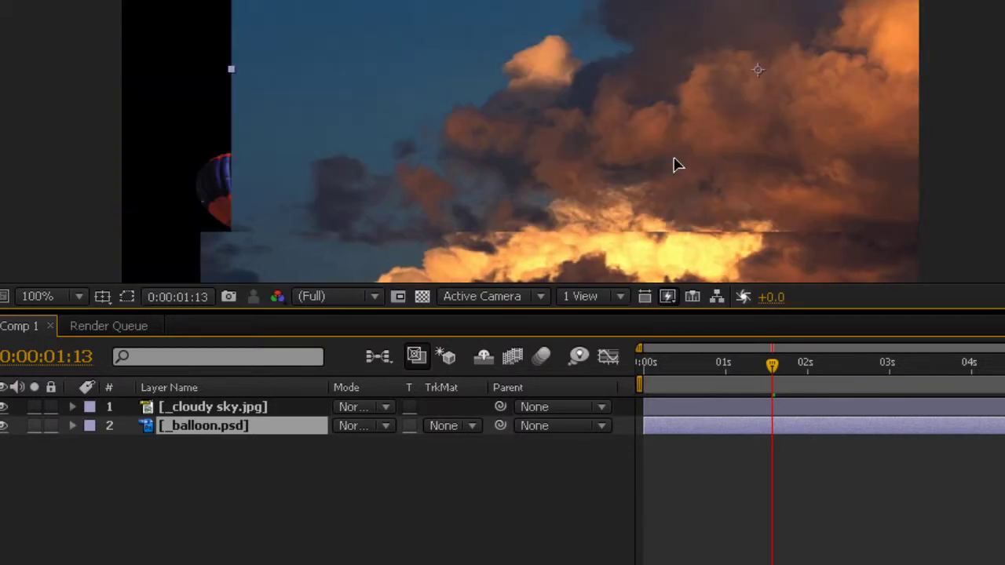
- Put balloon.psd back above the sky layer and slide the sky image left to fill the frame
click(620, 166)
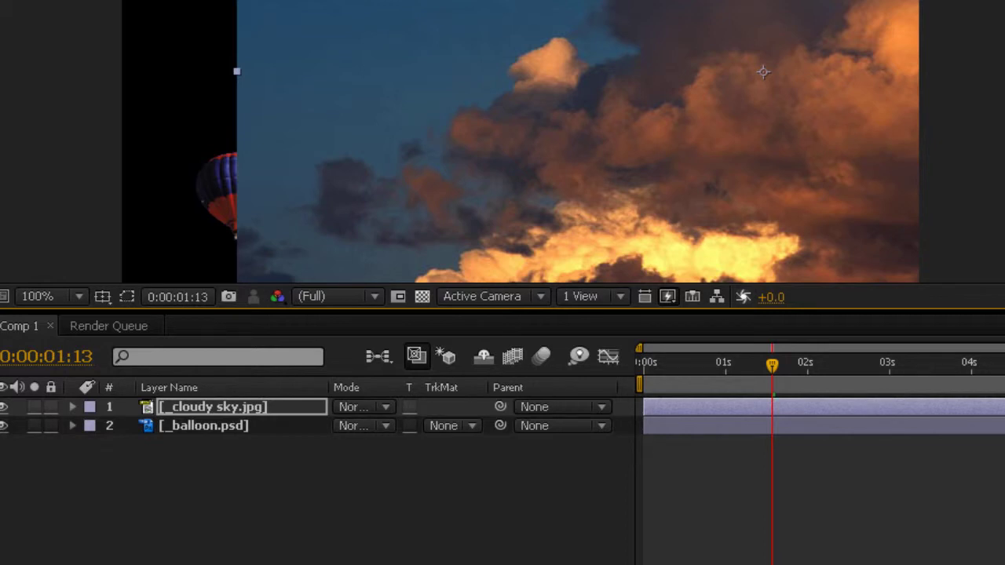
drag(210, 407, 206, 482)
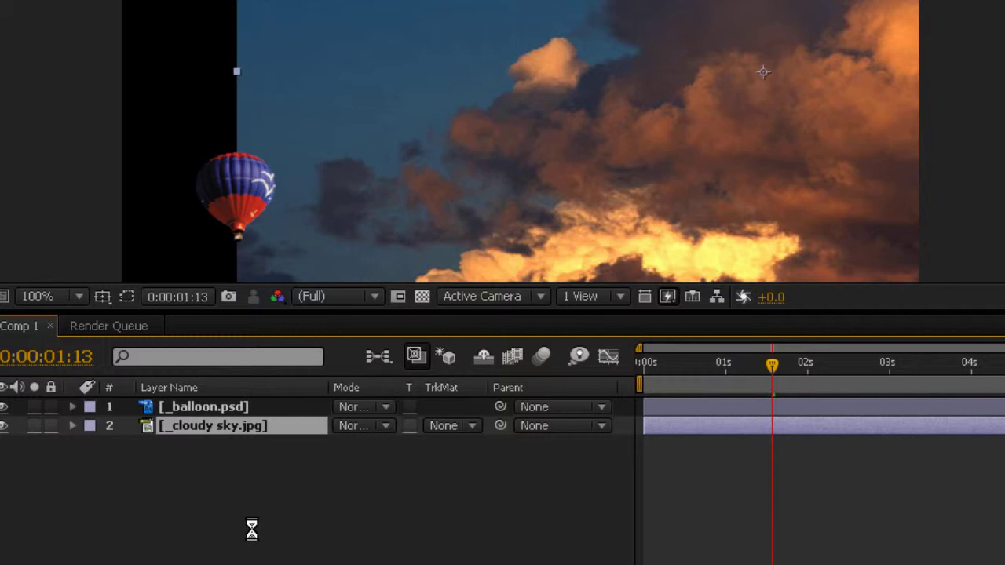
drag(204, 406, 206, 440)
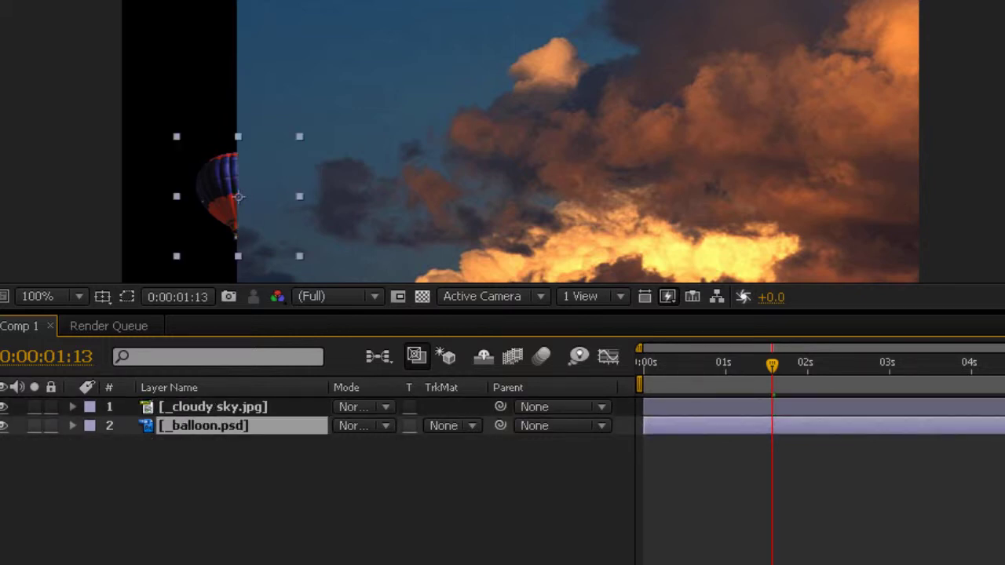
drag(216, 414, 219, 447)
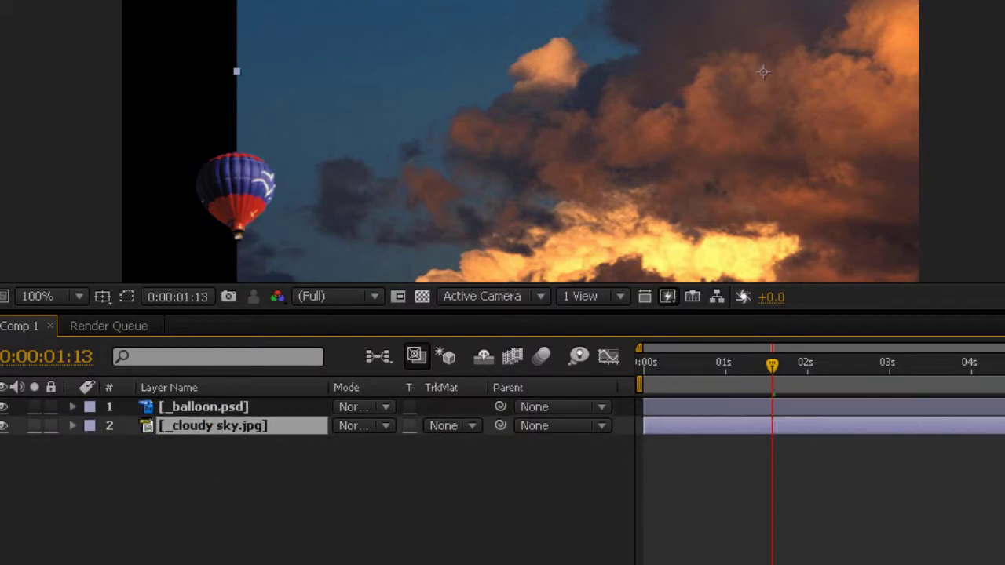
drag(505, 118, 351, 123)
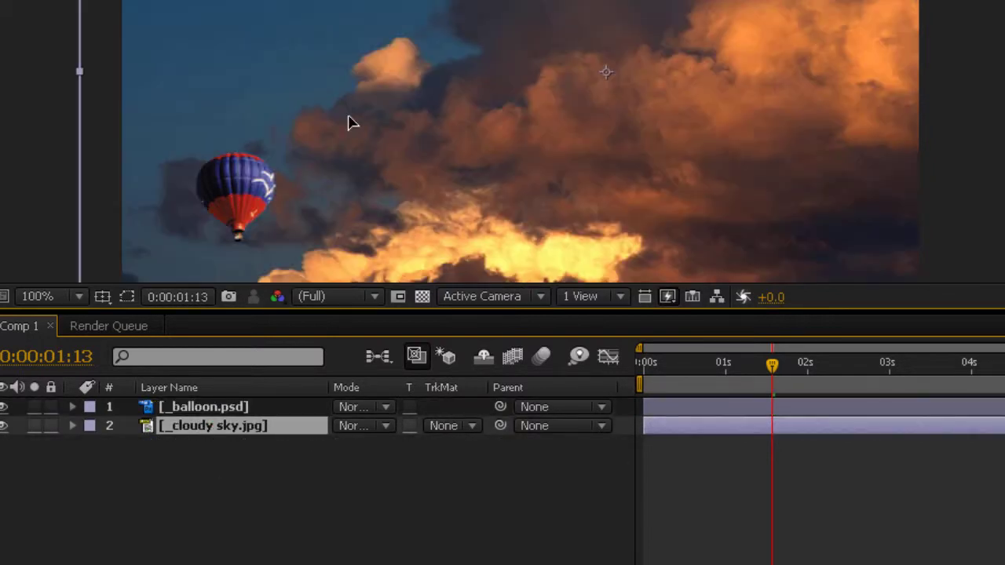
- Scrub the playhead to around 0.3 and 1.8 seconds, then return it to 0:00:00:00
key(Return)
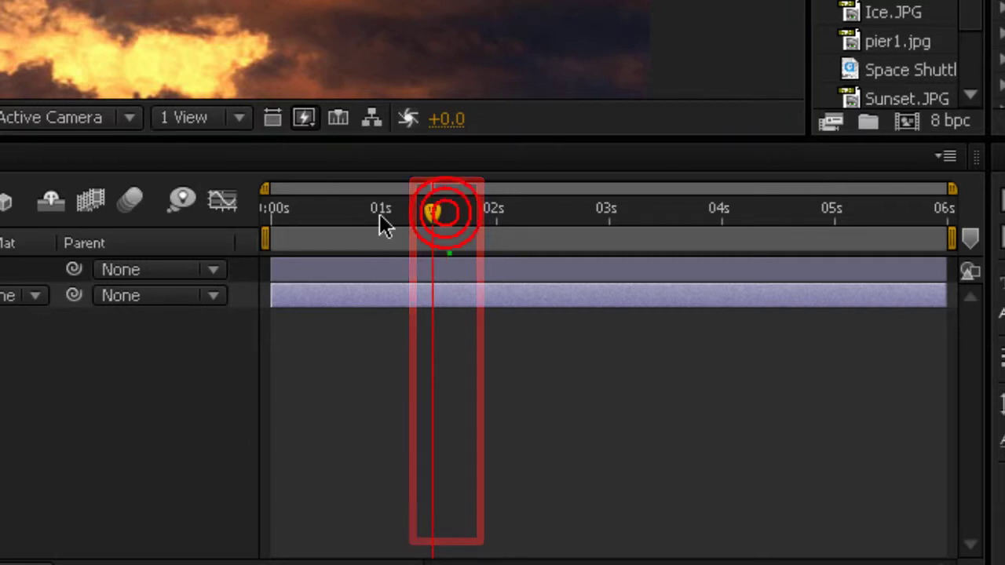
click(309, 209)
click(561, 235)
click(470, 240)
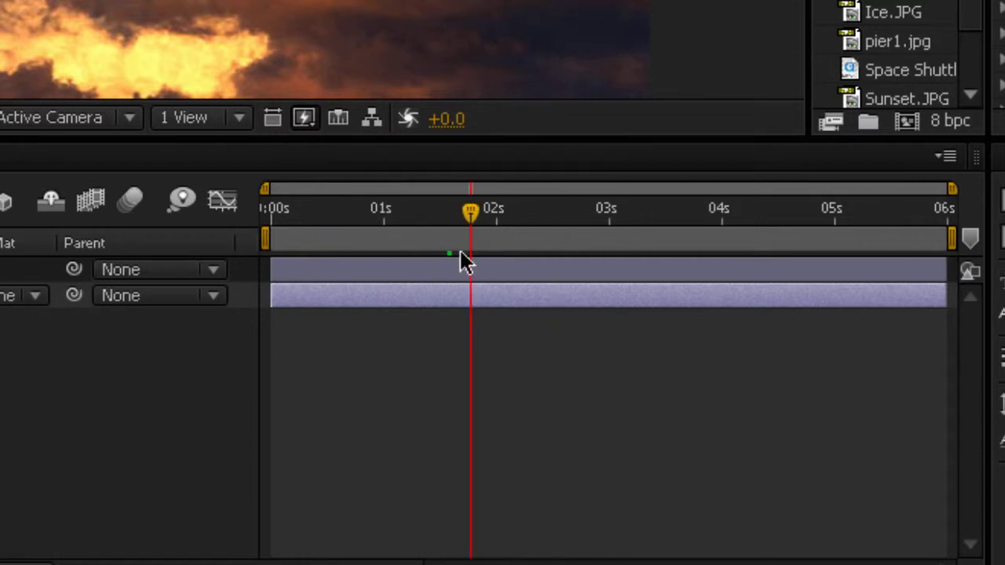
key(Home)
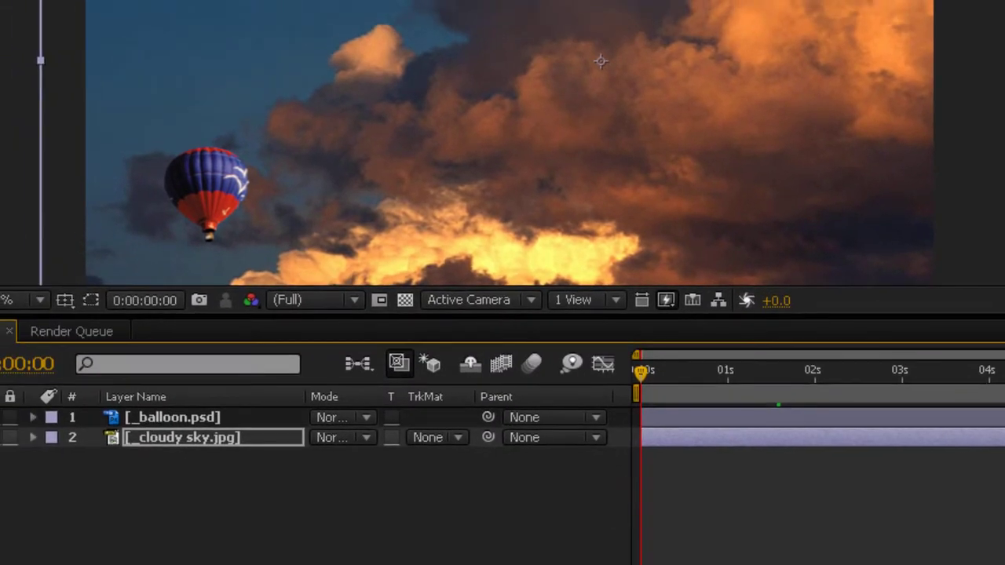
- Expand balloon.psd's Transform properties and drag the balloon to Position 90.0, 350.0 near the left edge
click(33, 417)
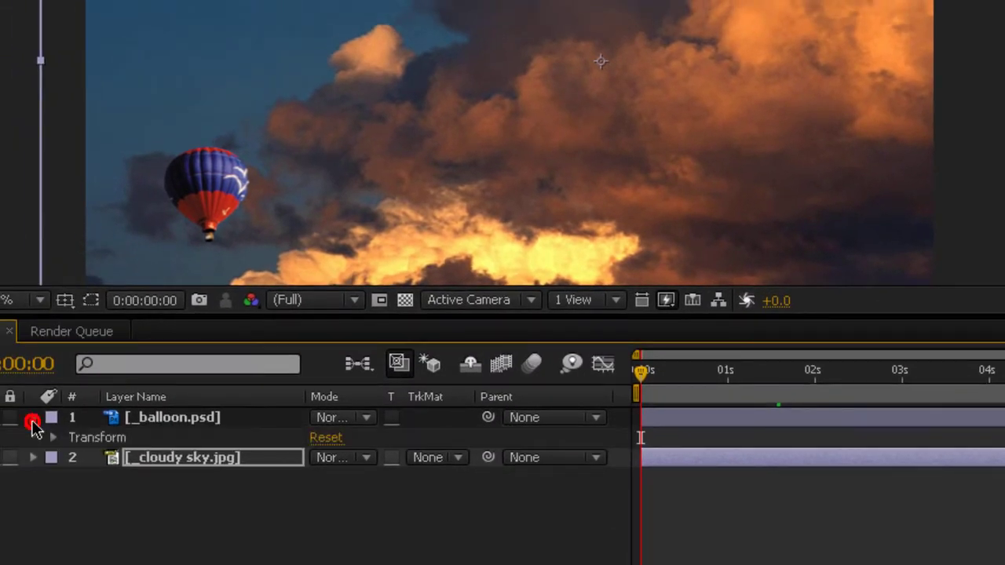
click(52, 439)
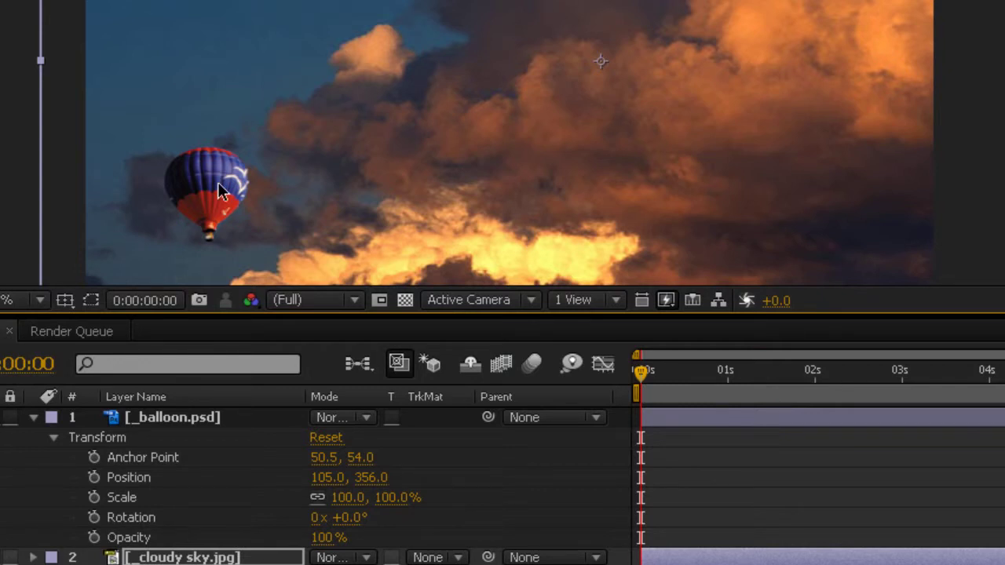
click(230, 253)
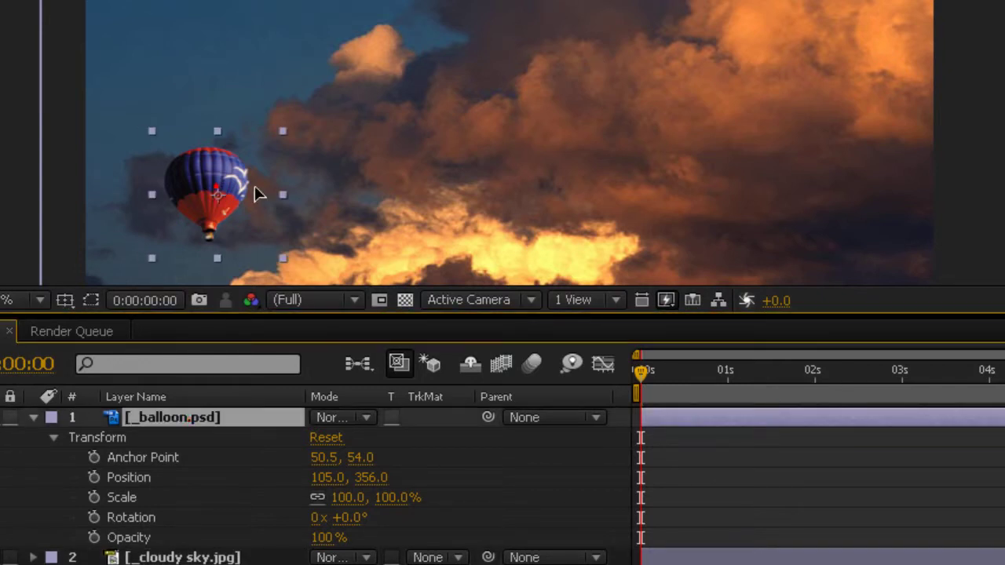
drag(260, 194, 207, 100)
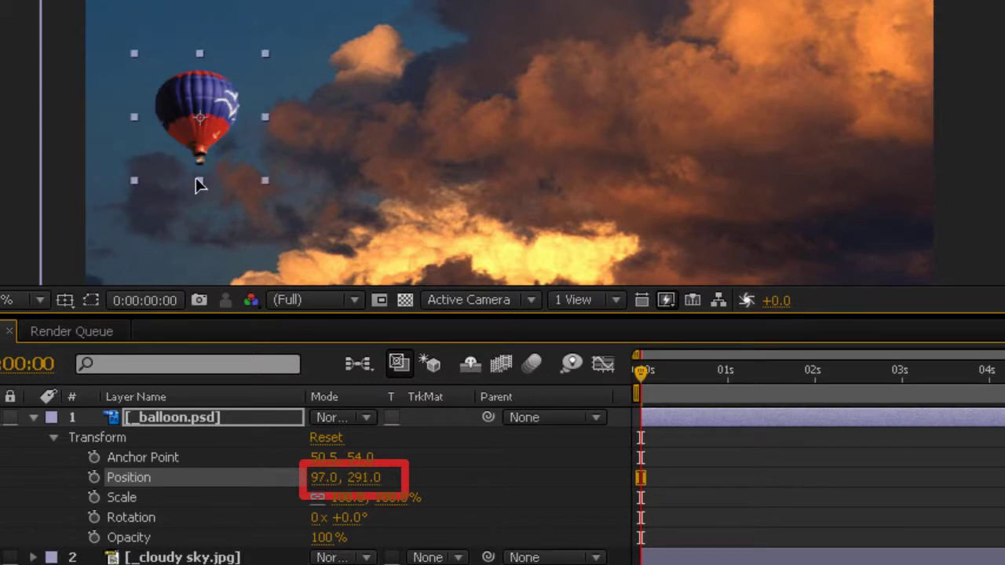
mouse_move(199, 184)
mouse_down()
mouse_move(192, 263)
mouse_move(344, 202)
mouse_move(209, 202)
mouse_move(193, 180)
mouse_move(200, 187)
mouse_up()
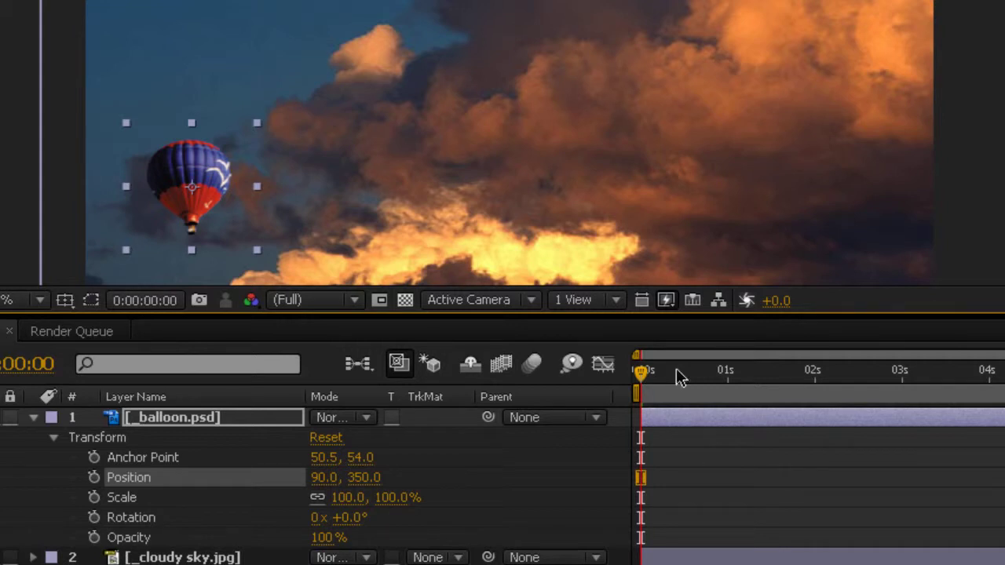
- Turn on the Position stopwatch at 0:00 and nudge the balloon to 89.0, 349.0
drag(676, 368, 606, 365)
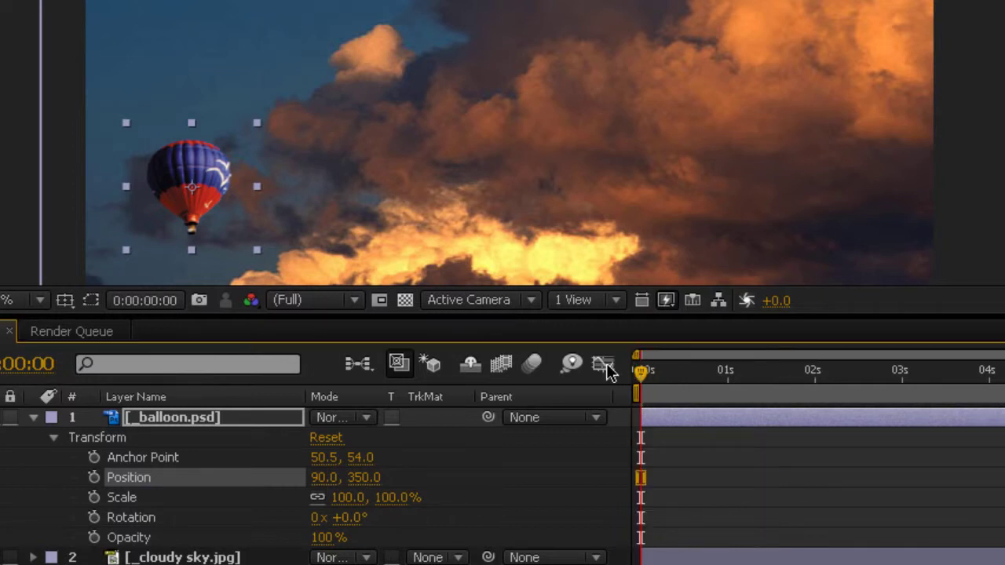
click(94, 478)
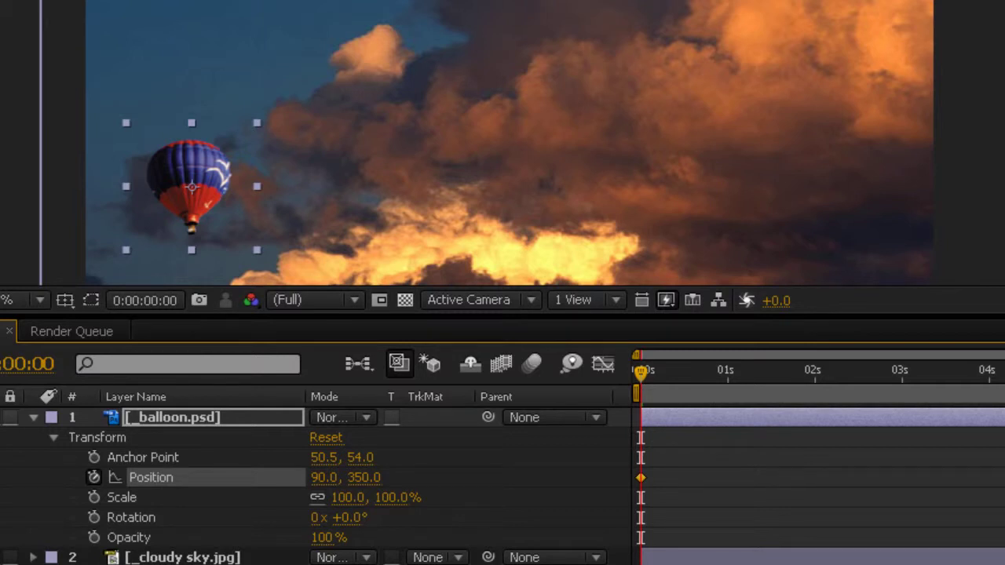
drag(640, 370, 987, 414)
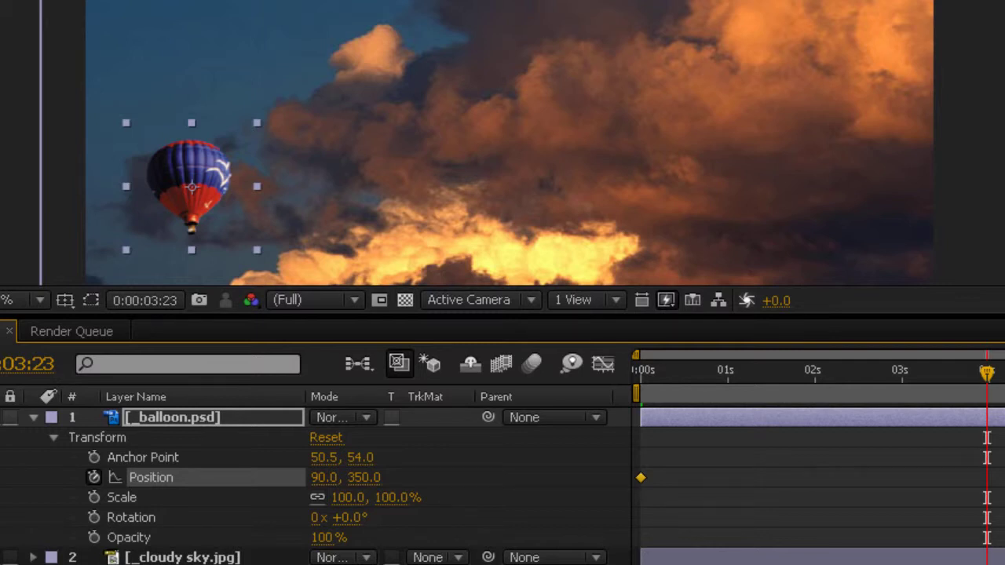
click(684, 373)
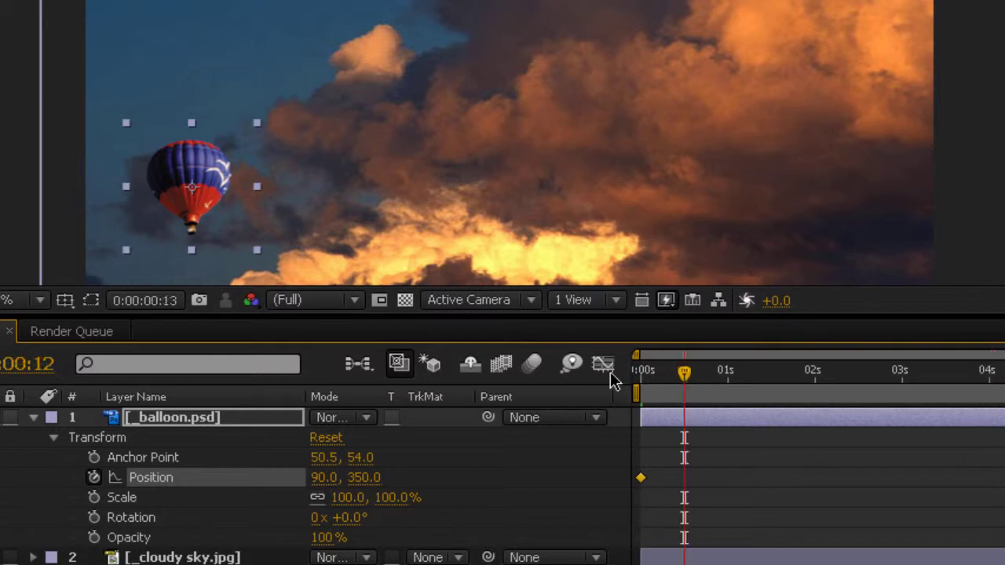
key(Home)
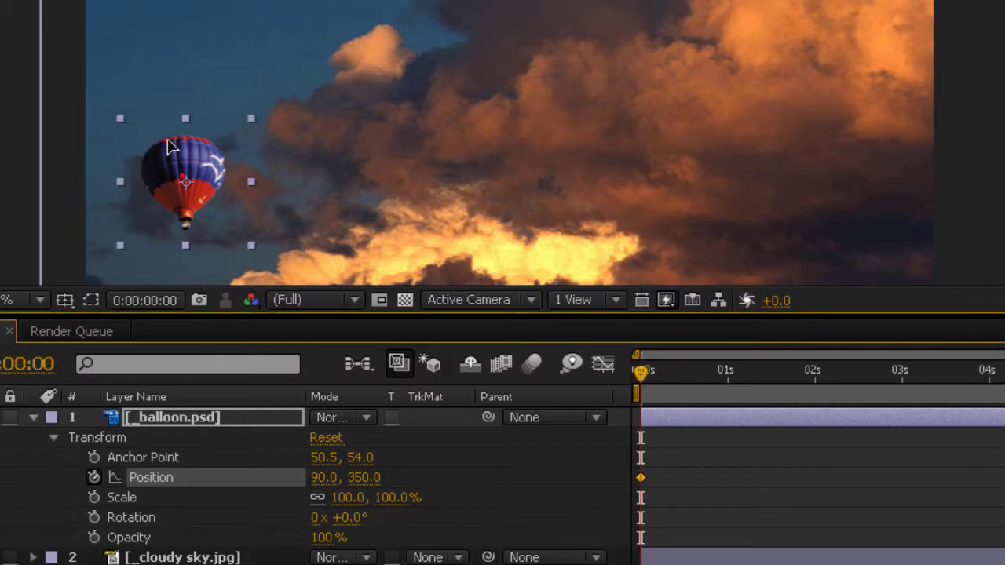
mouse_move(171, 146)
mouse_down()
mouse_move(174, 17)
mouse_move(201, 204)
mouse_move(167, 158)
mouse_up()
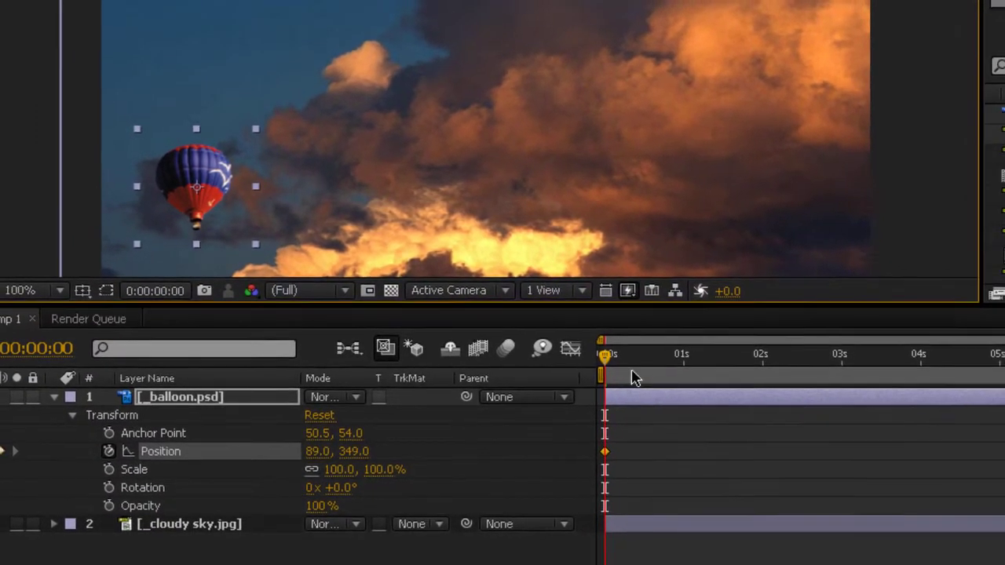
- At 0:00:05:23, drag the balloon right to 649.0, 349.0, then raise the path's first vertex
drag(628, 375, 997, 363)
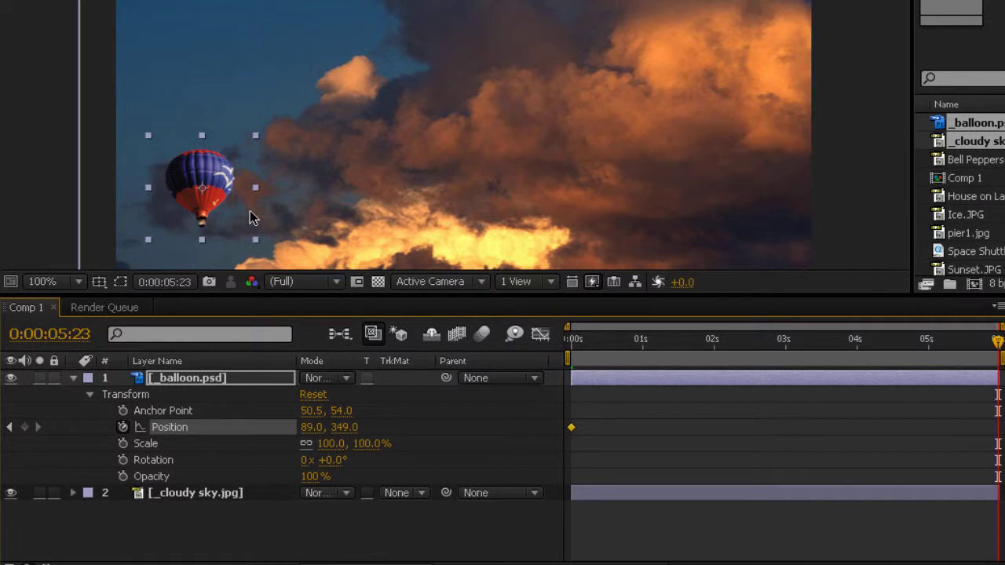
drag(214, 161, 742, 187)
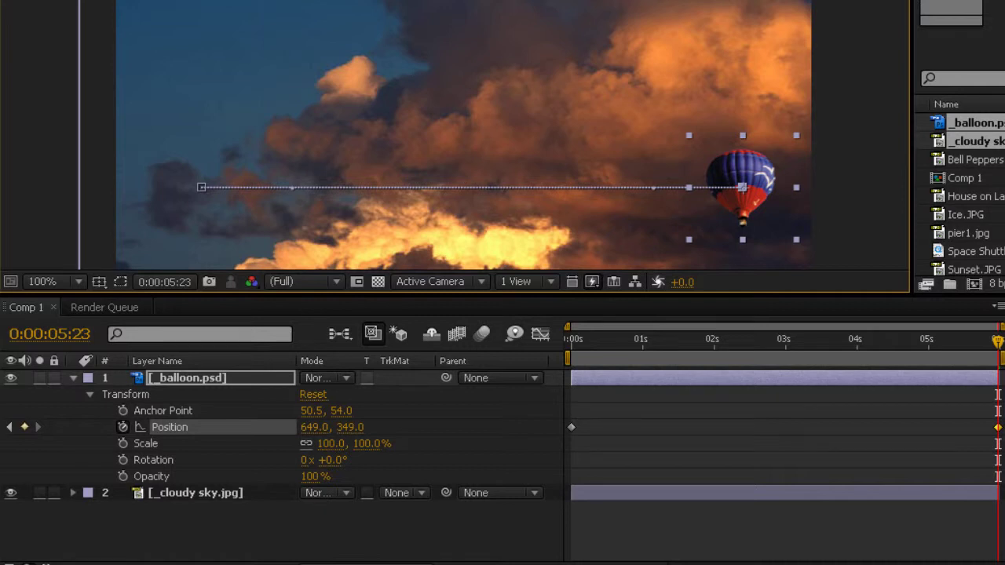
drag(201, 190, 207, 86)
click(822, 341)
click(752, 342)
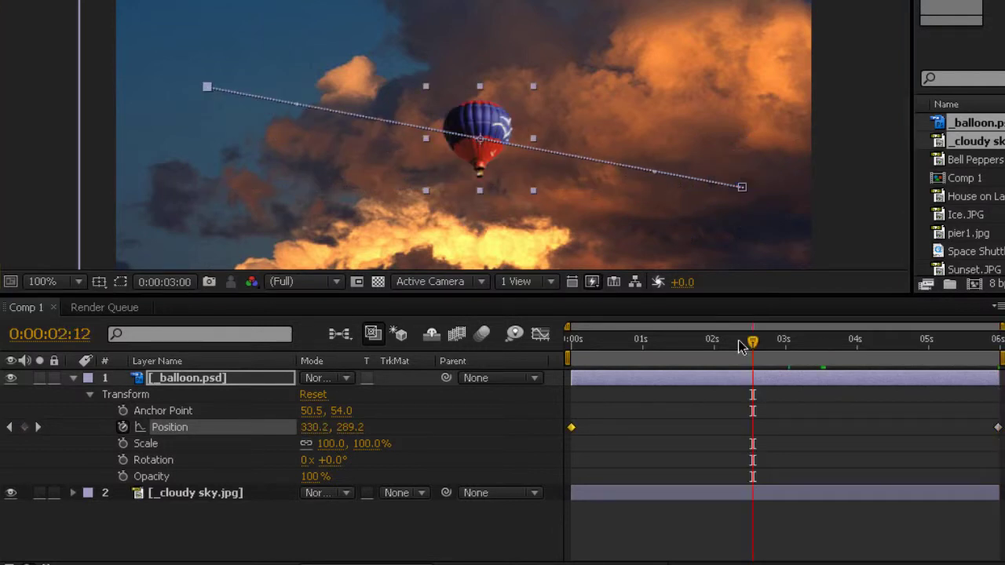
drag(741, 342, 608, 343)
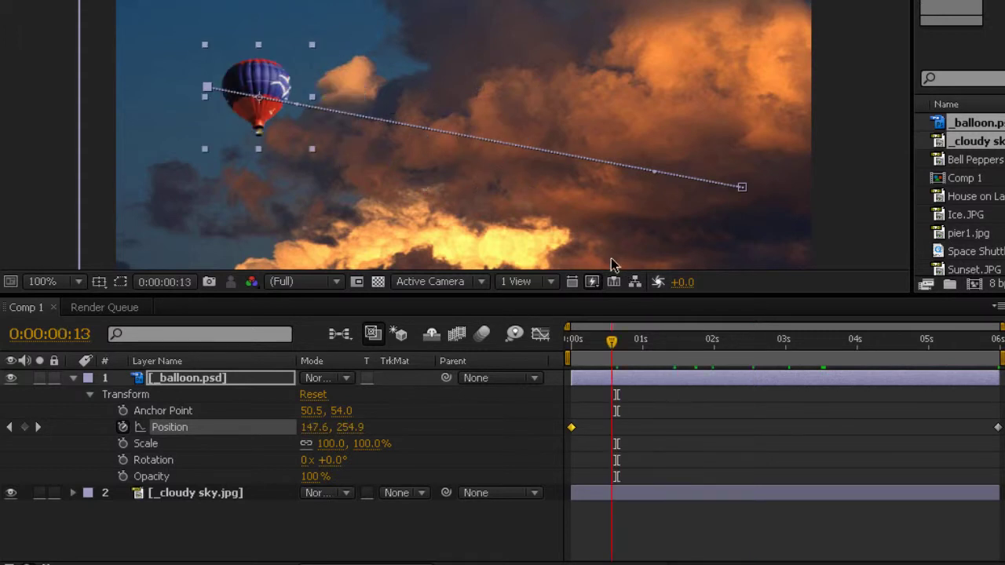
click(738, 342)
drag(763, 341, 877, 341)
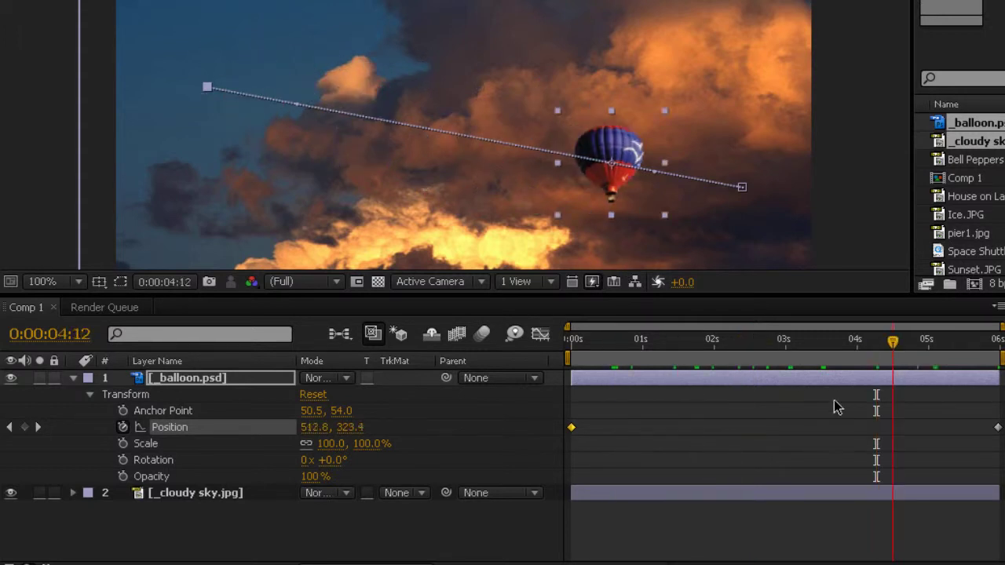
click(809, 342)
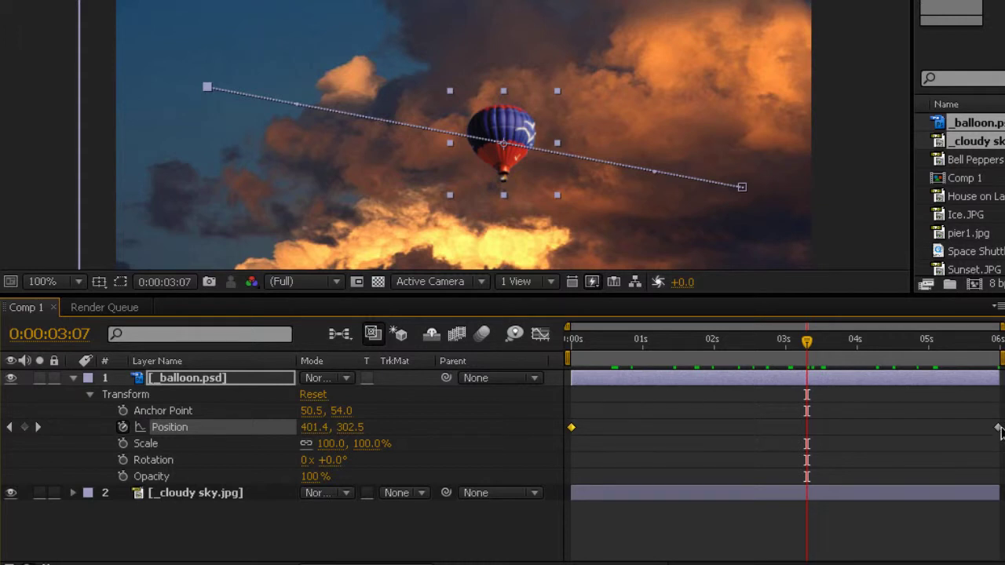
- Drag the final Position keyframe earlier to about 2 seconds and nudge the balloon's start point slightly right
drag(998, 427, 937, 427)
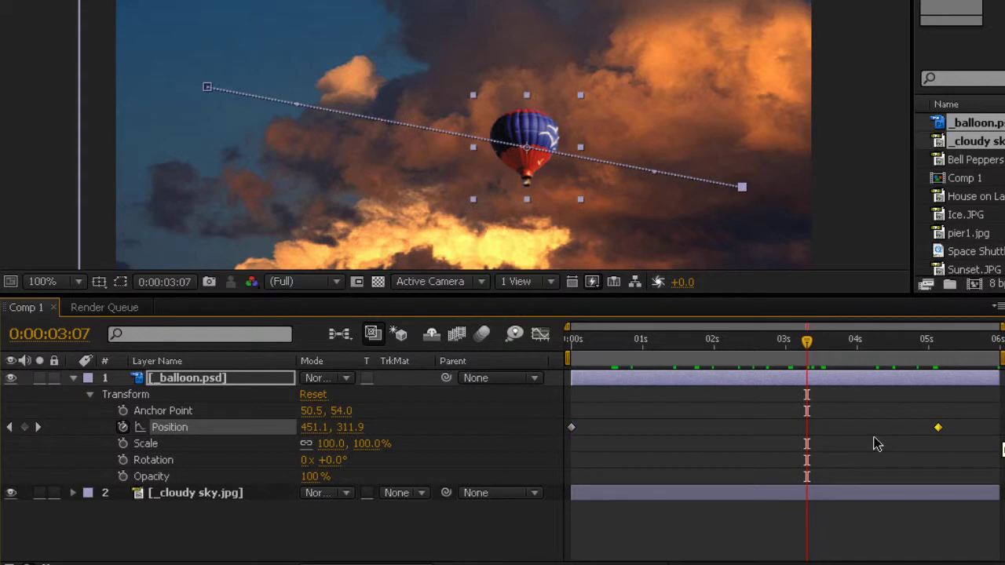
drag(877, 444, 712, 445)
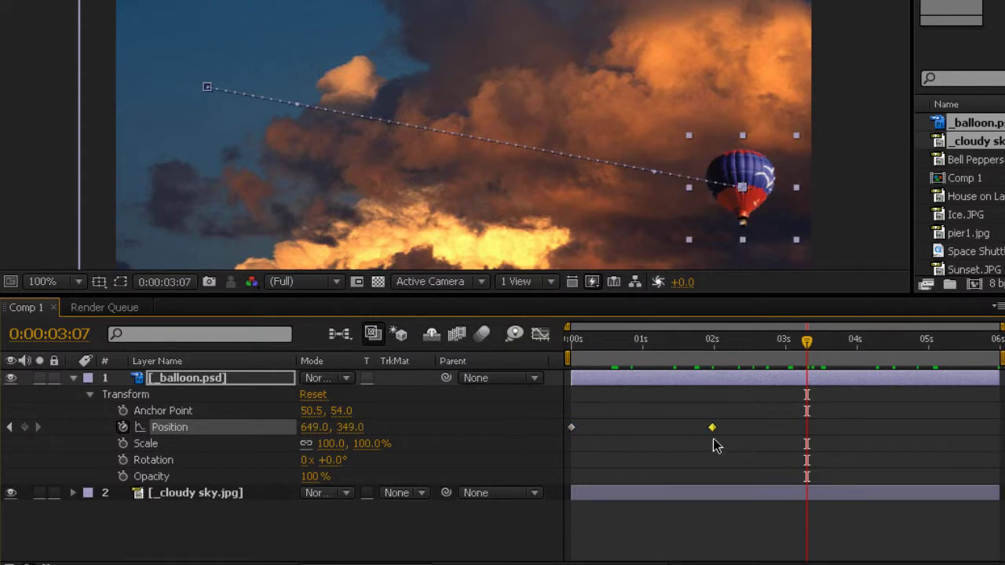
click(588, 340)
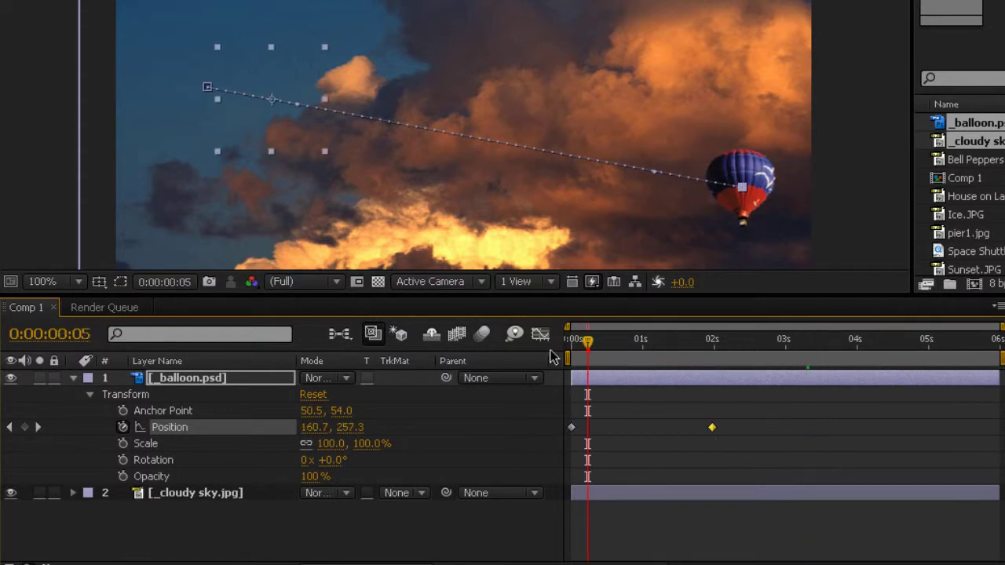
key(Home)
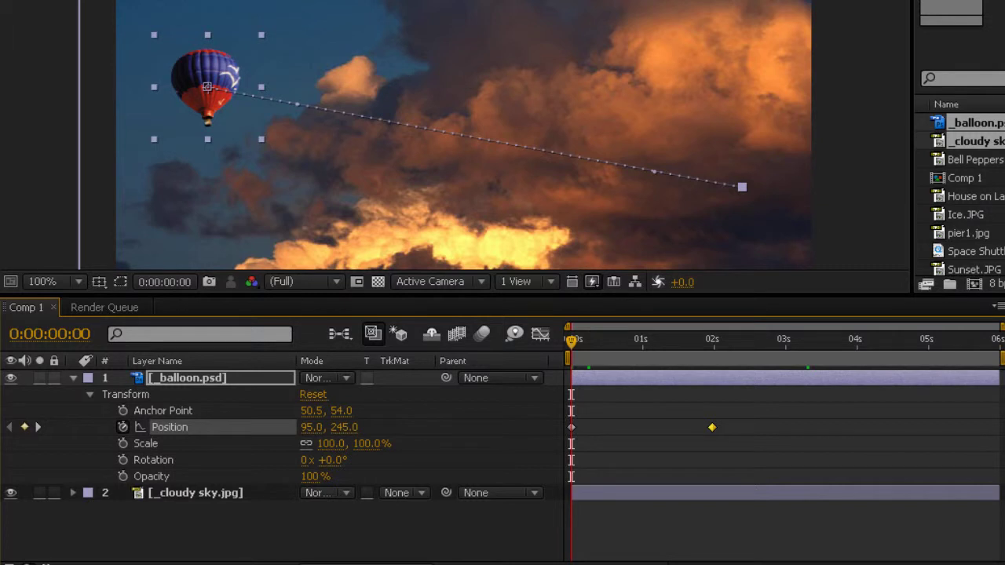
drag(207, 86, 226, 90)
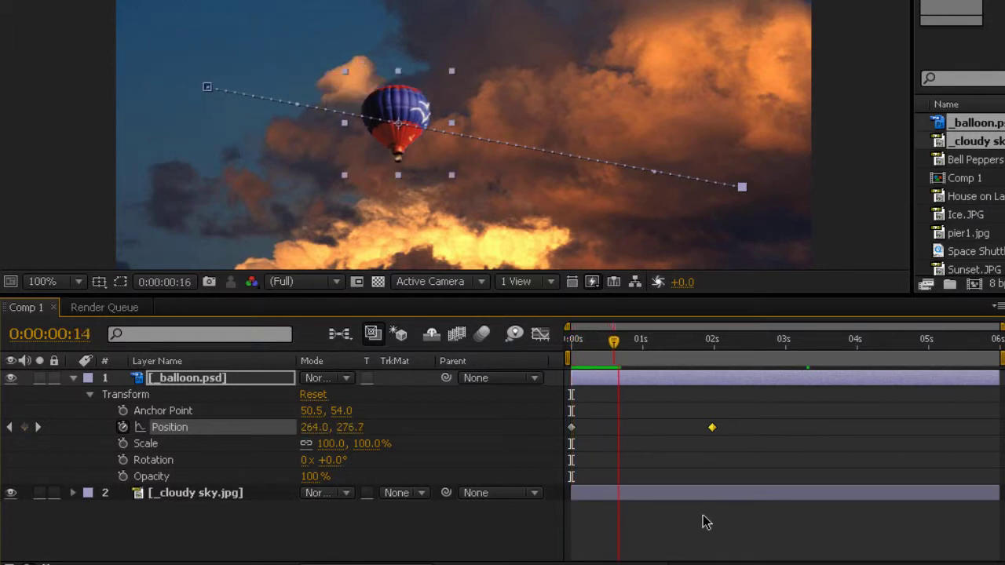
- Move the last Position keyframe back near the composition's end and preview the flight
key(Page_Down)
key(Page_Down)
drag(712, 428, 981, 440)
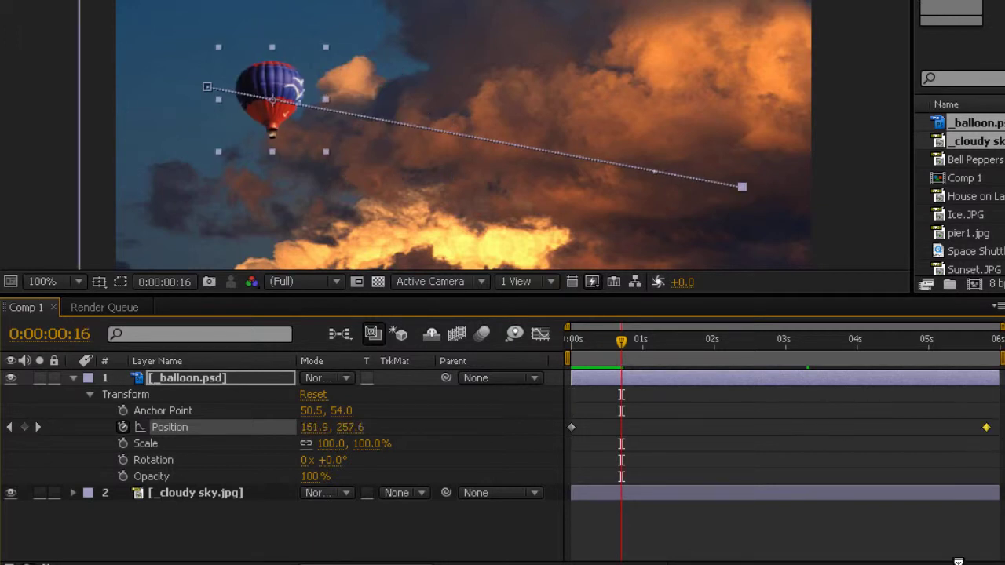
key(space)
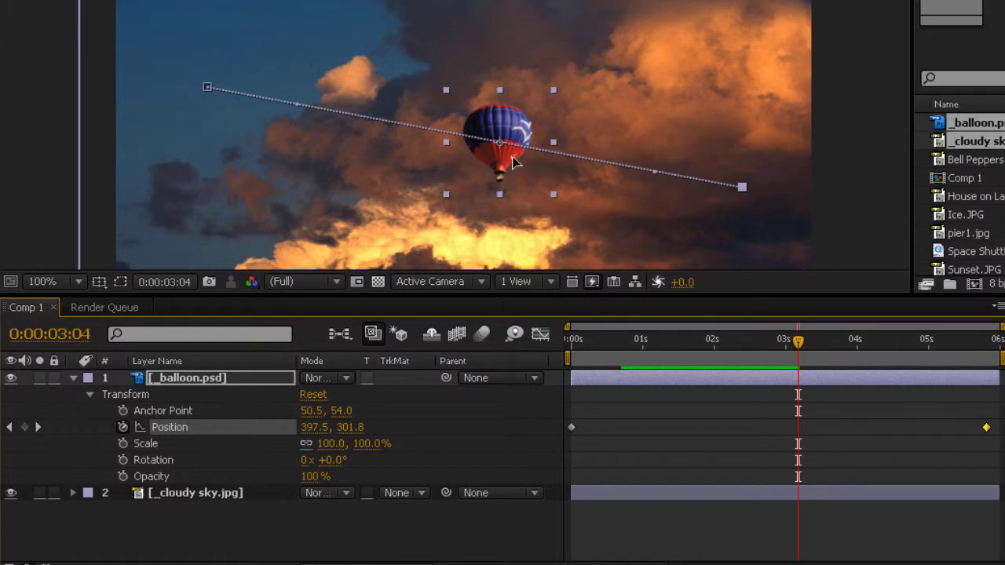
- Lift the balloon at 0:00:03:04 to bend the path, then remove that trial middle keyframe
drag(514, 161, 452, 256)
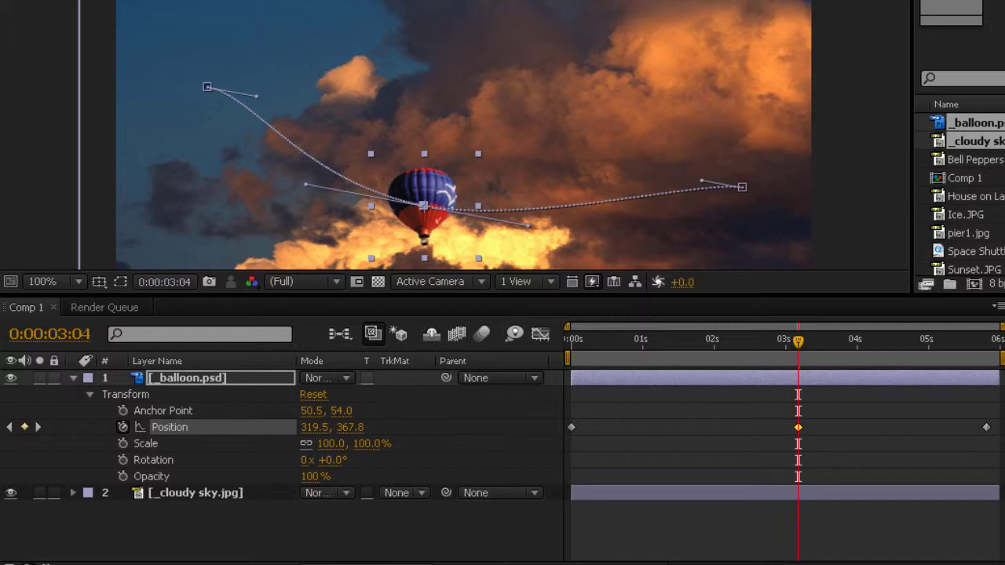
mouse_move(798, 434)
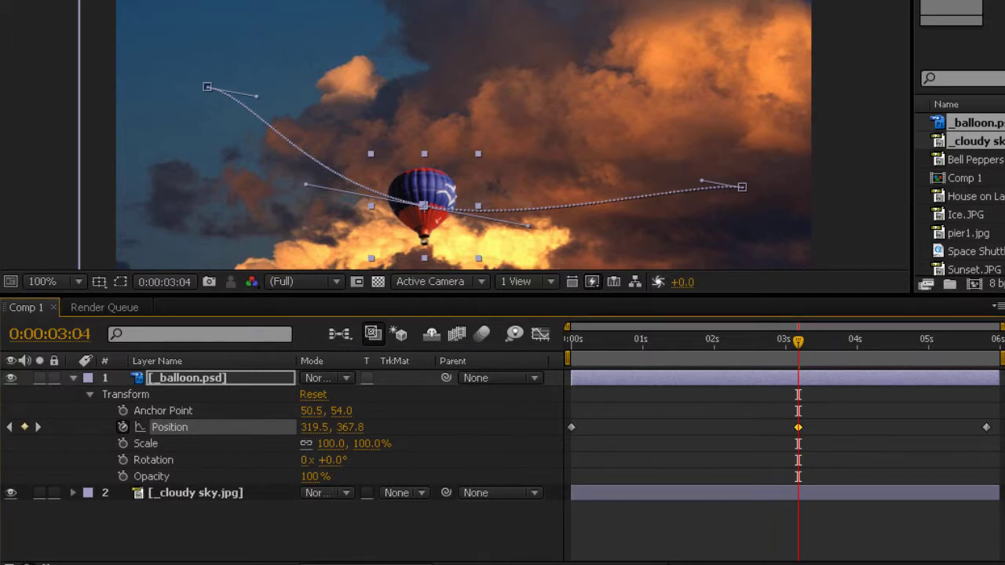
key(Delete)
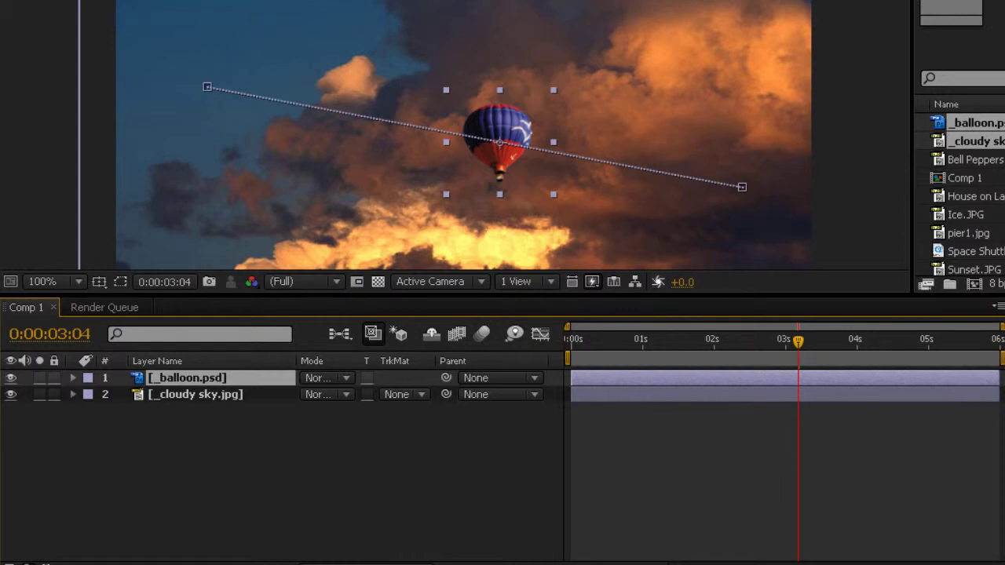
- Expand layer 1 (balloon) and its Transform group to show the Position keyframes
click(73, 378)
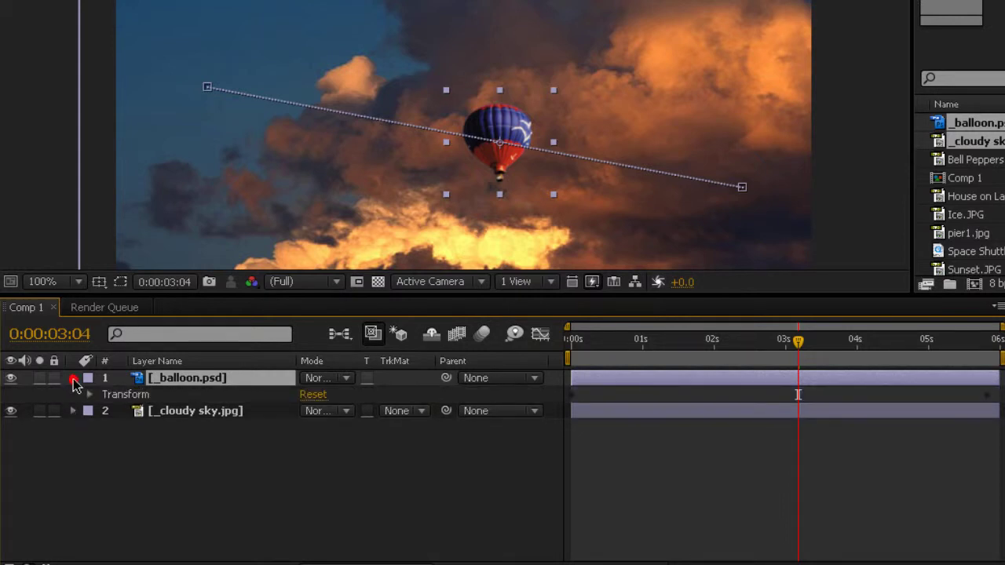
click(88, 395)
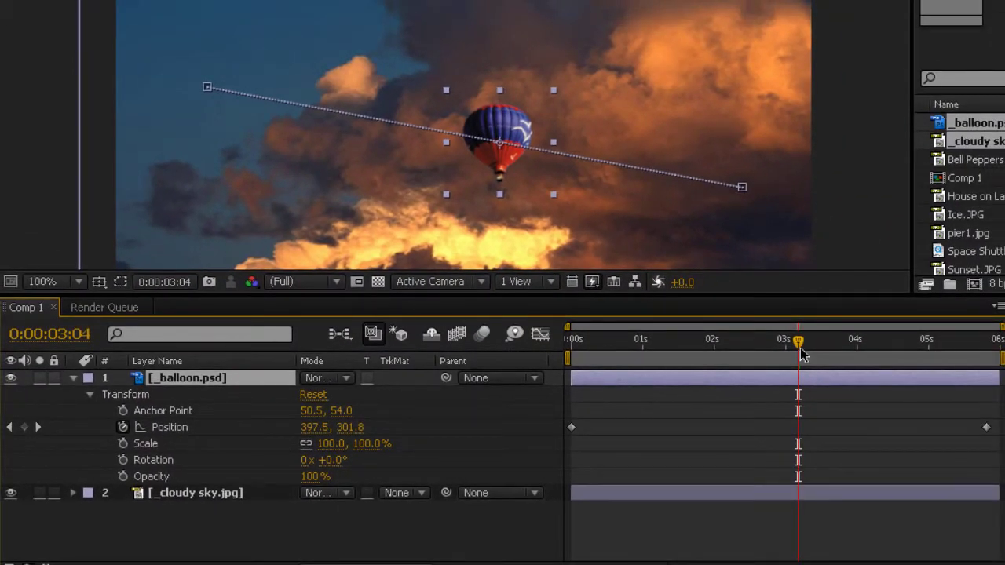
- Clear the Position keyframes, move the balloon lower left, and key it at 87.0, 351.0 at 0:00
key(Home)
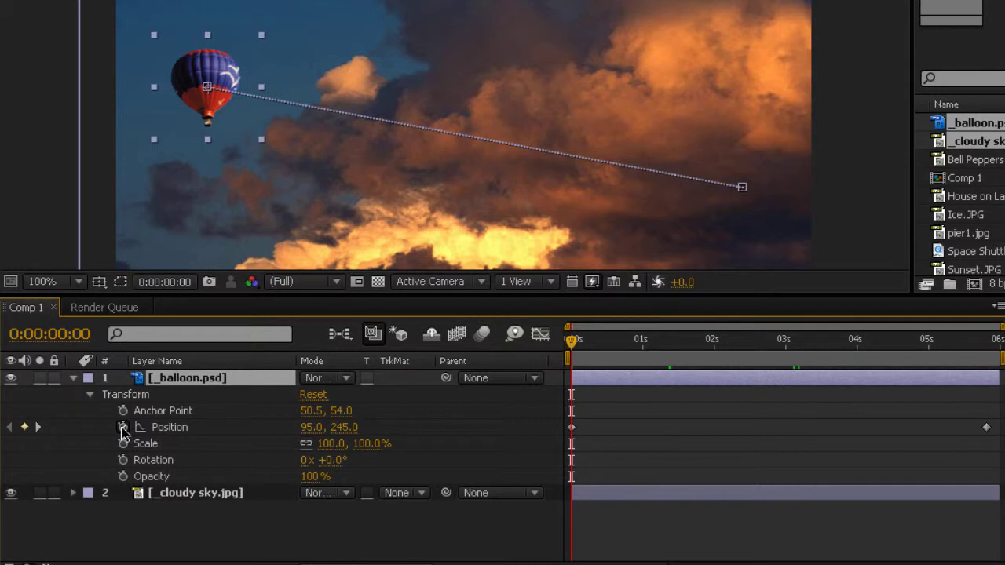
click(123, 428)
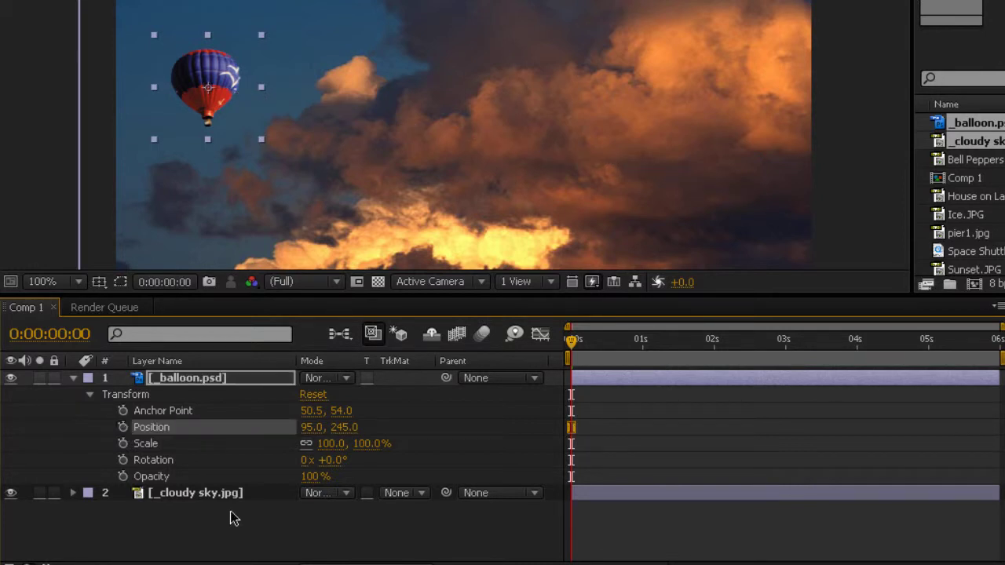
drag(207, 79, 198, 173)
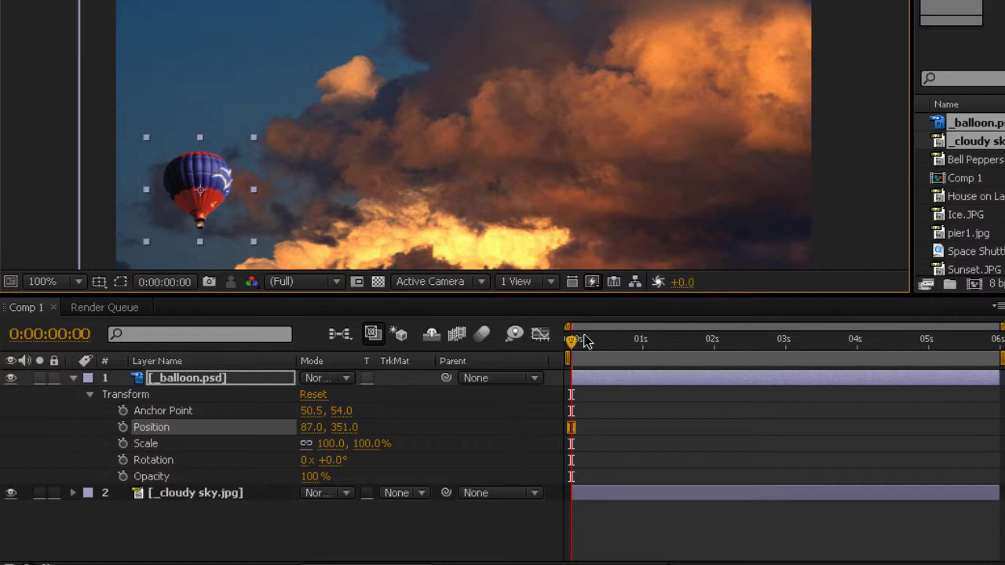
drag(585, 340, 688, 341)
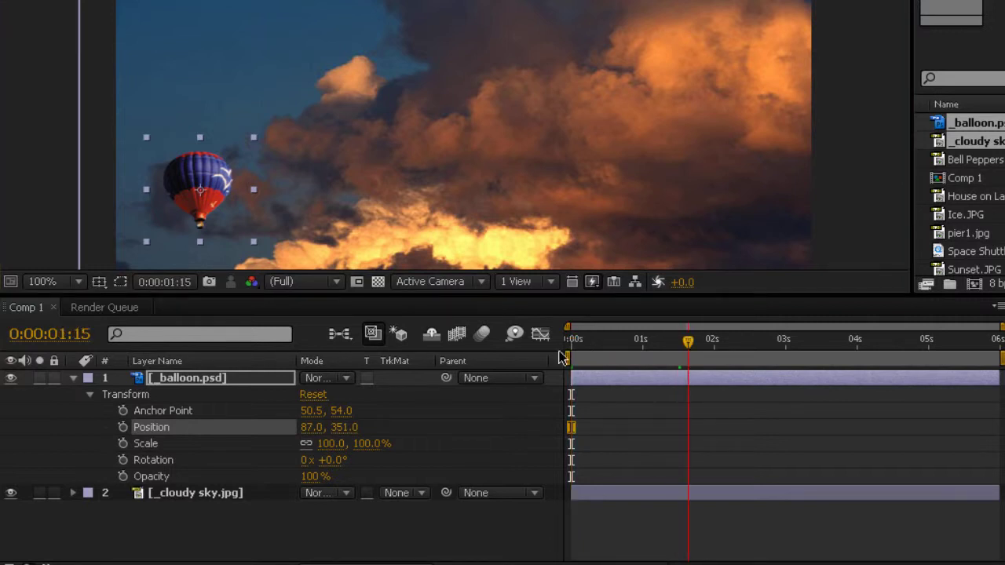
click(571, 339)
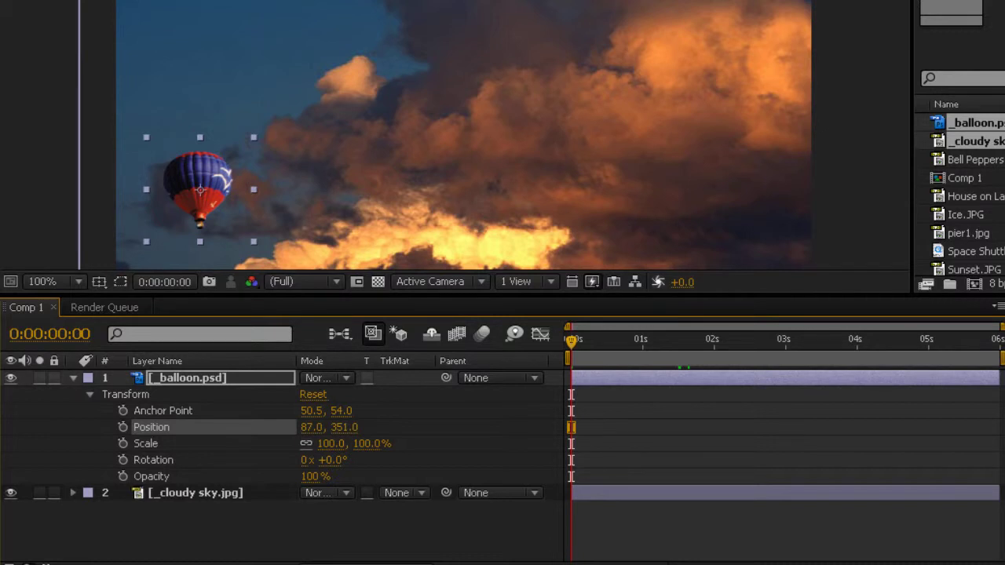
click(123, 427)
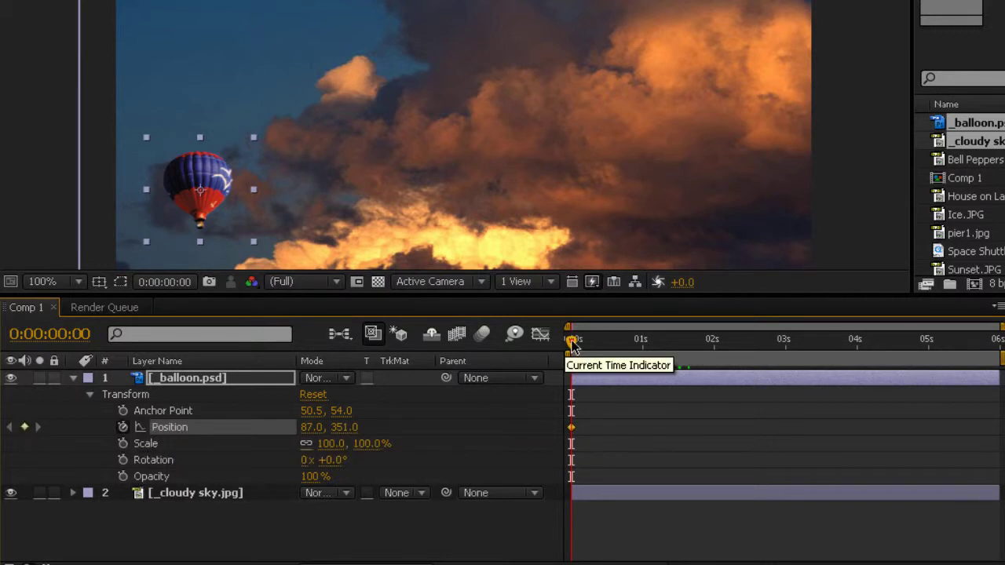
drag(571, 342, 717, 372)
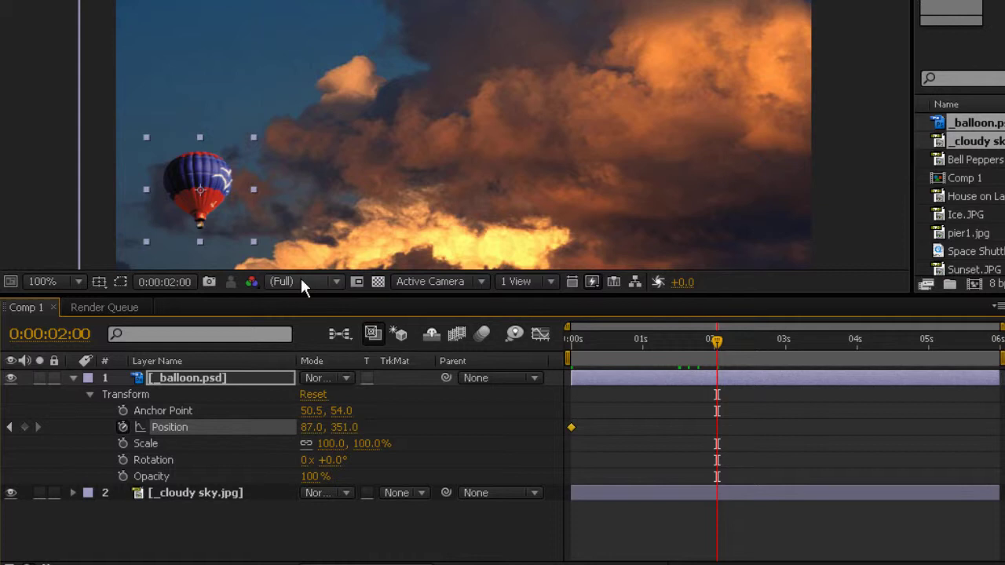
- Key the balloon right at 2 s, high at about 4:03, back left at 5:23, then preview the loop
drag(212, 187, 662, 194)
drag(717, 340, 868, 351)
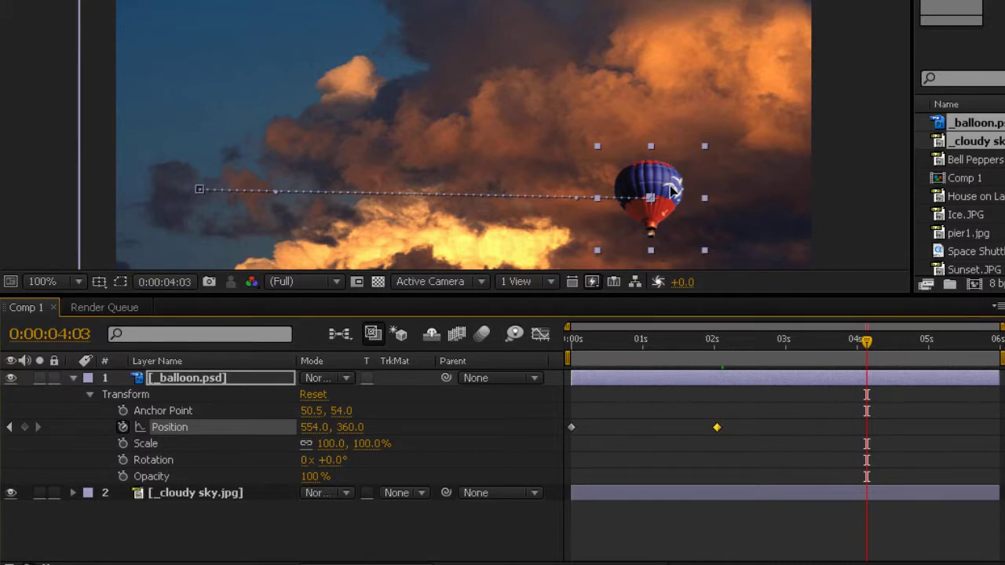
drag(673, 191, 674, 37)
key(Page_Down)
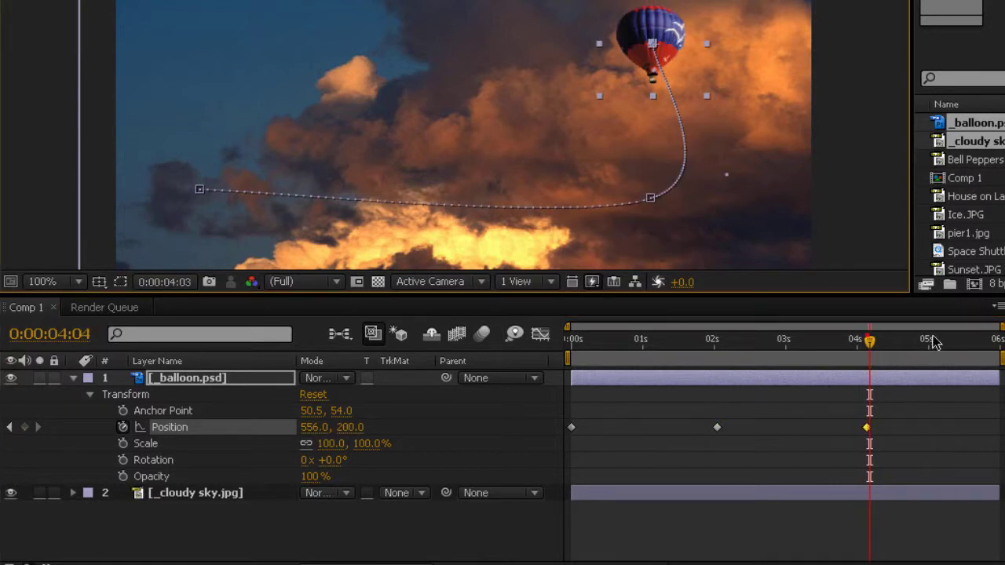
drag(935, 341, 999, 341)
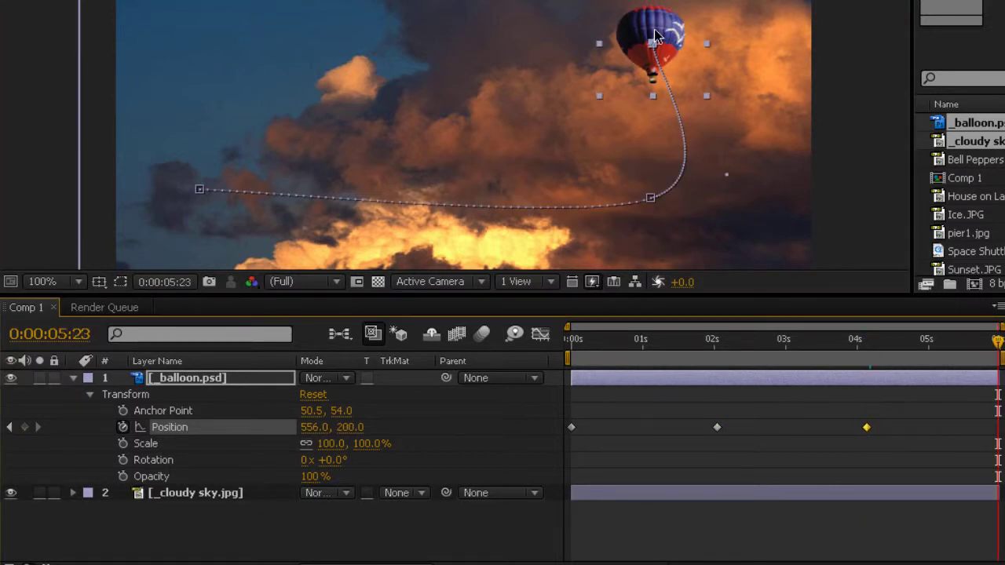
drag(656, 36, 237, 42)
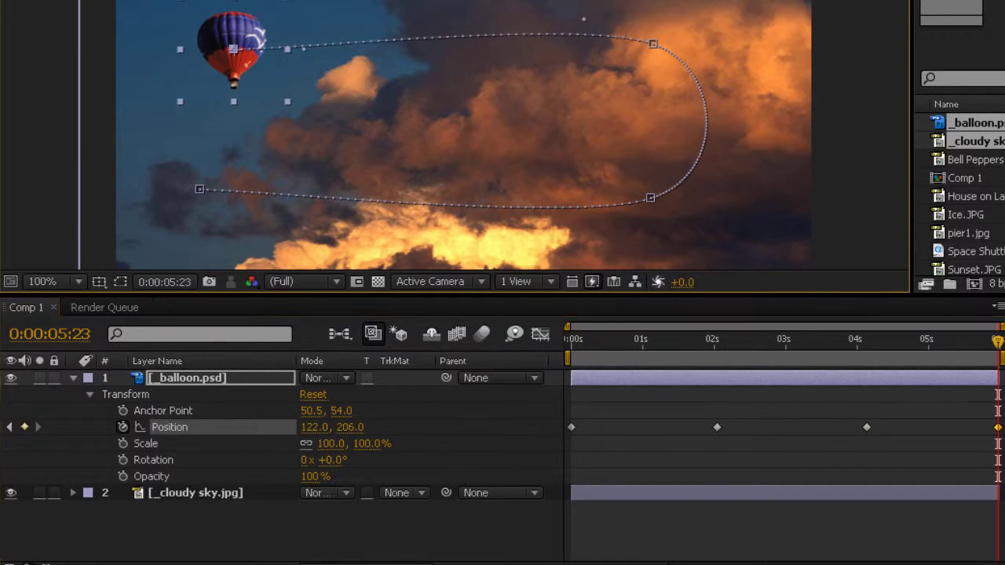
key(space)
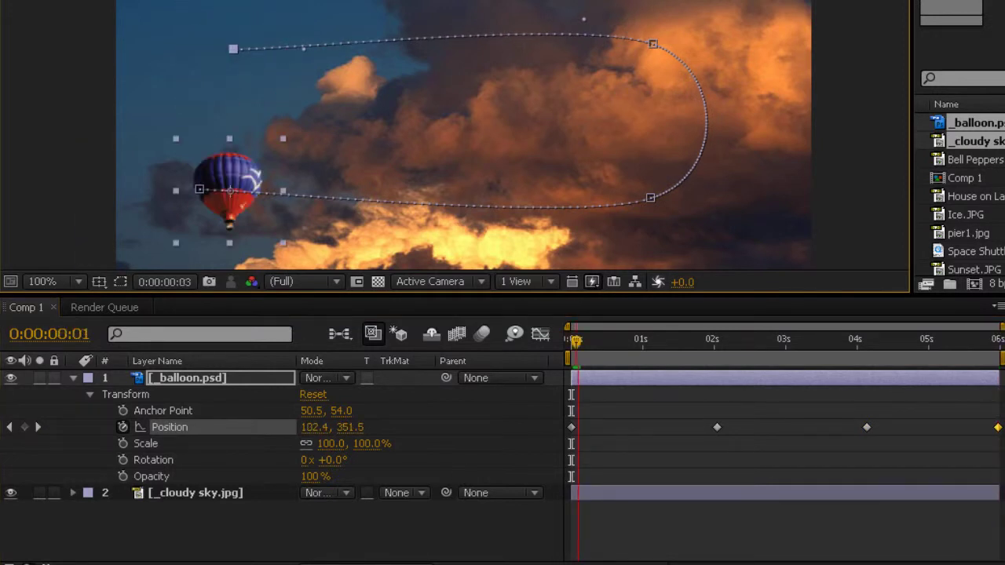